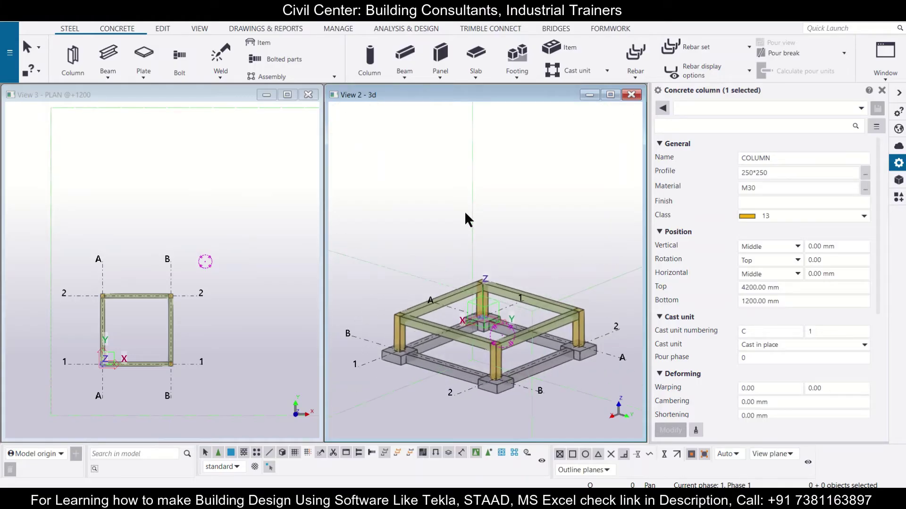
Step: Start a new concrete column from the CONCRETE tab and check its 250*250 profile
{"action": "scroll", "coordinate": [465, 214], "scroll_direction": "down", "scroll_amount": 2}
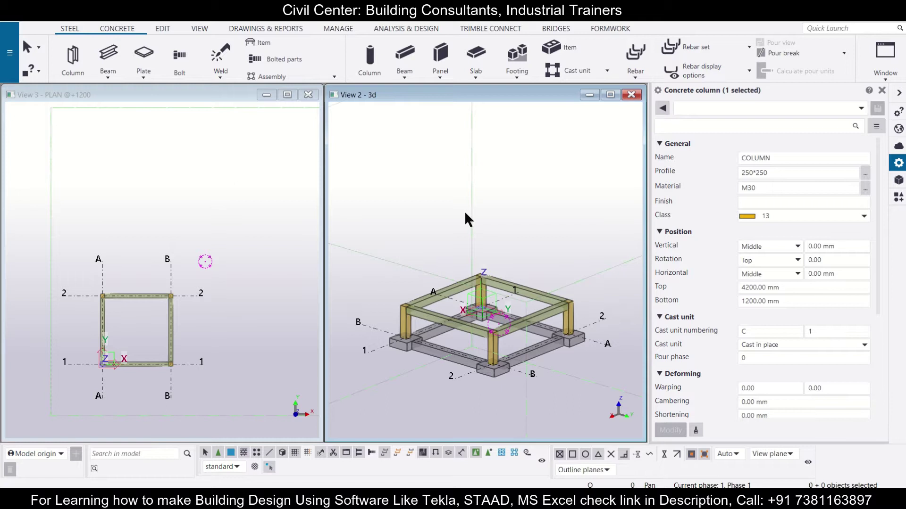
{"action": "scroll", "coordinate": [475, 304], "scroll_direction": "up", "scroll_amount": 2}
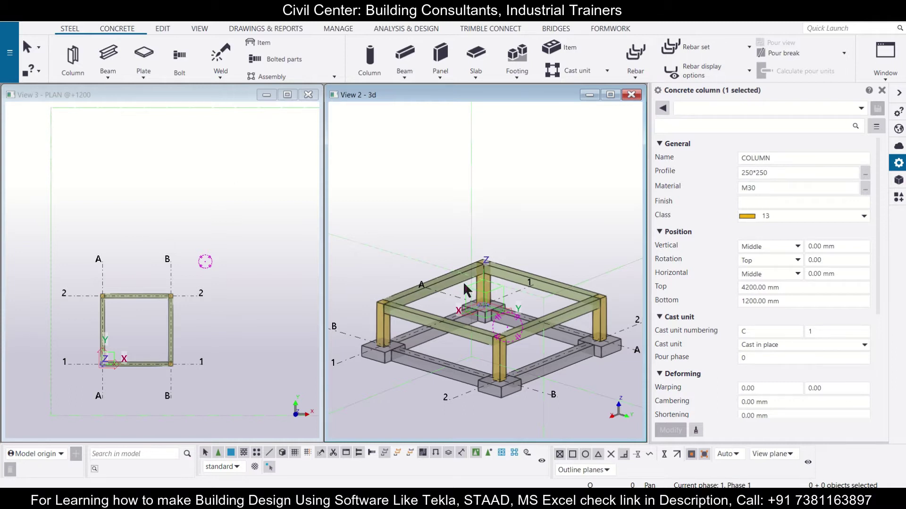
{"action": "scroll", "coordinate": [465, 289], "scroll_direction": "down", "scroll_amount": 2}
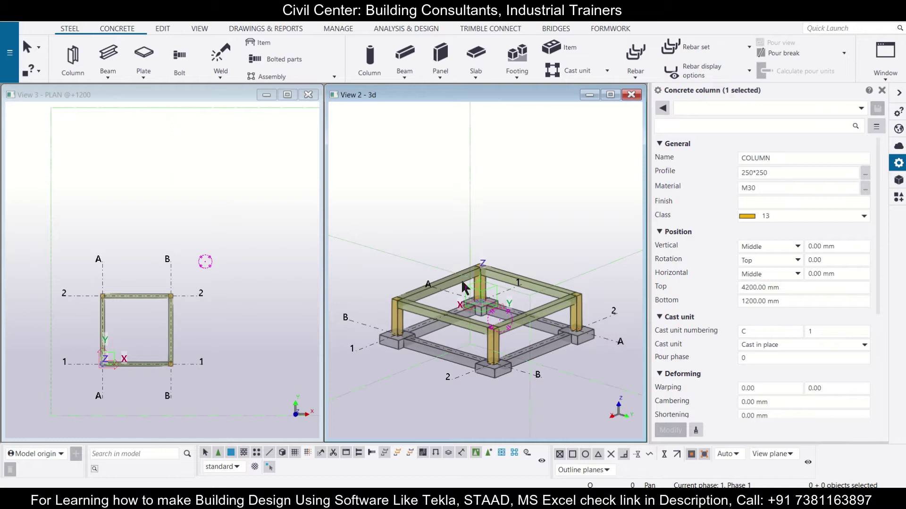
{"action": "scroll", "coordinate": [409, 336], "scroll_direction": "up", "scroll_amount": 2}
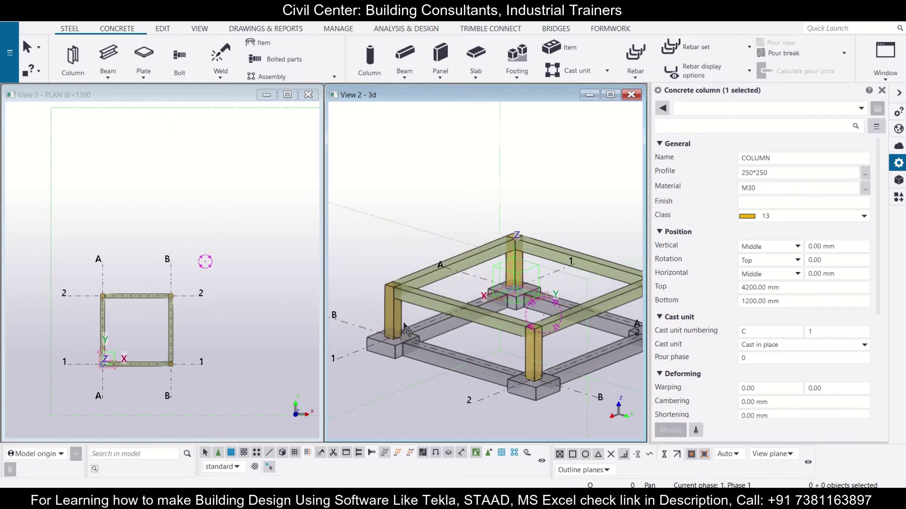
{"action": "scroll", "coordinate": [405, 328], "scroll_direction": "down", "scroll_amount": 2}
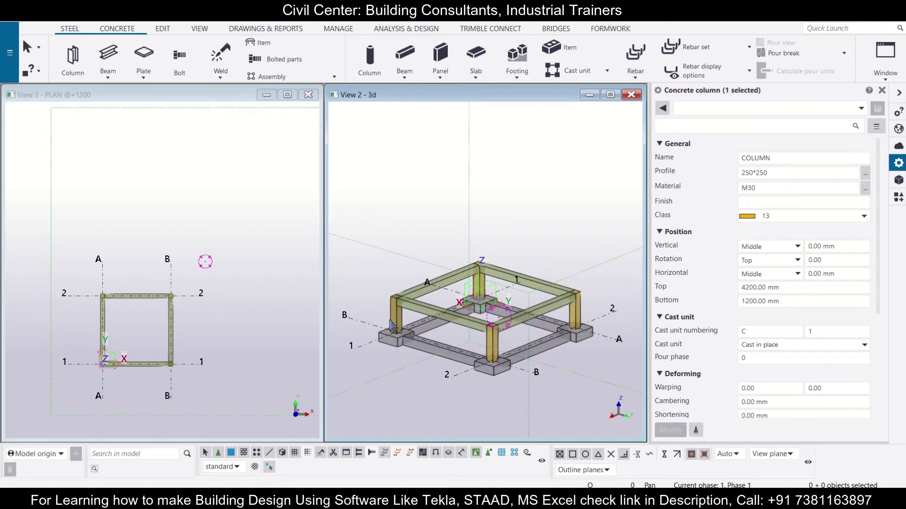
{"action": "left_click", "coordinate": [116, 29]}
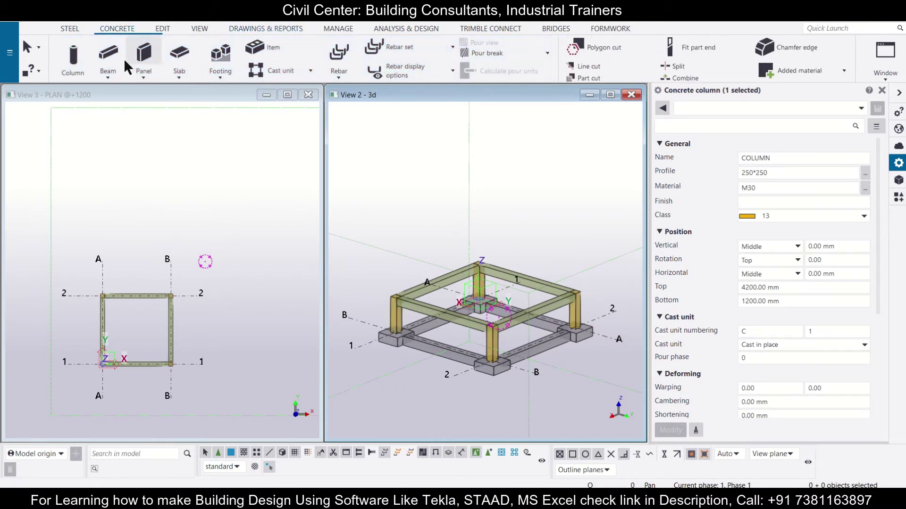
{"action": "left_click", "coordinate": [71, 57]}
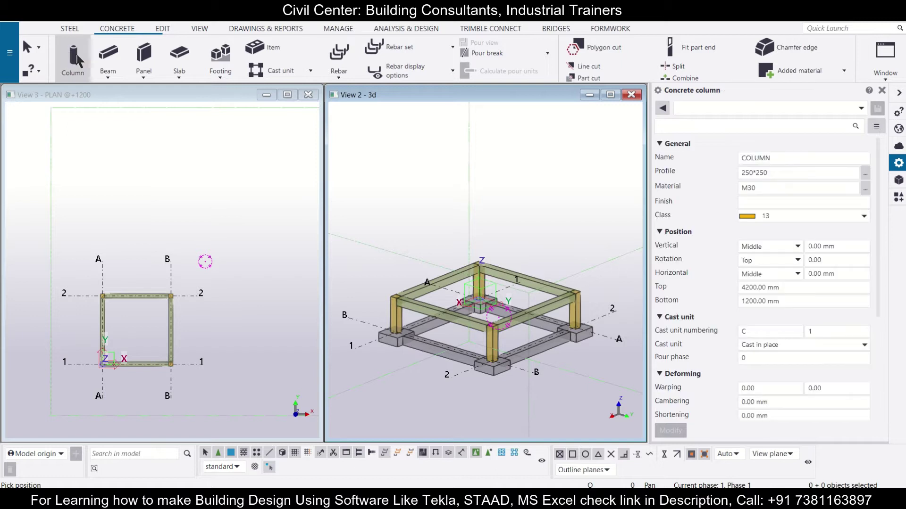
{"action": "left_click", "coordinate": [751, 173]}
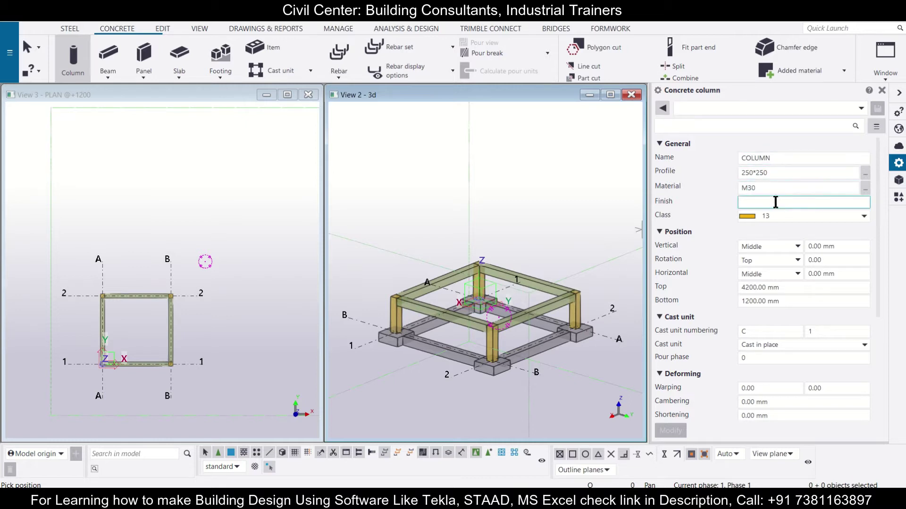
Step: Set the column material to M20 and its top level to 4200 mm
{"action": "left_click", "coordinate": [865, 188]}
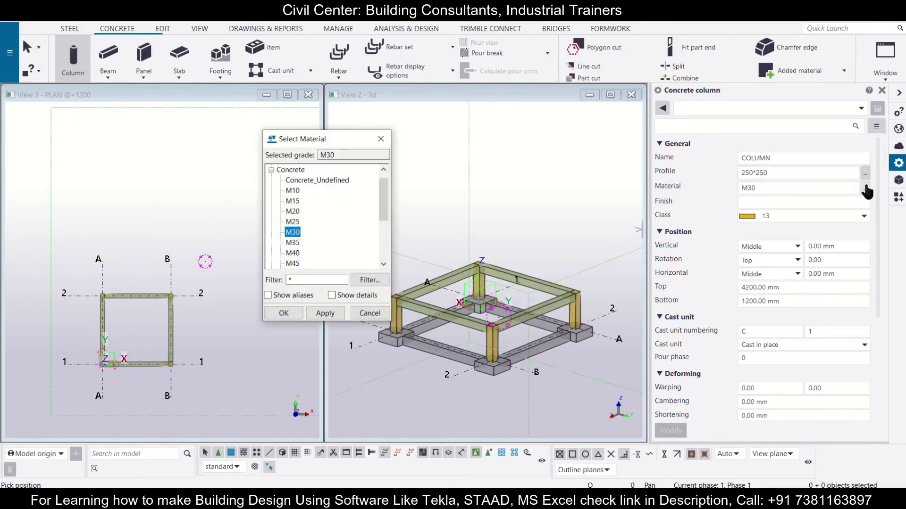
{"action": "left_click", "coordinate": [292, 212]}
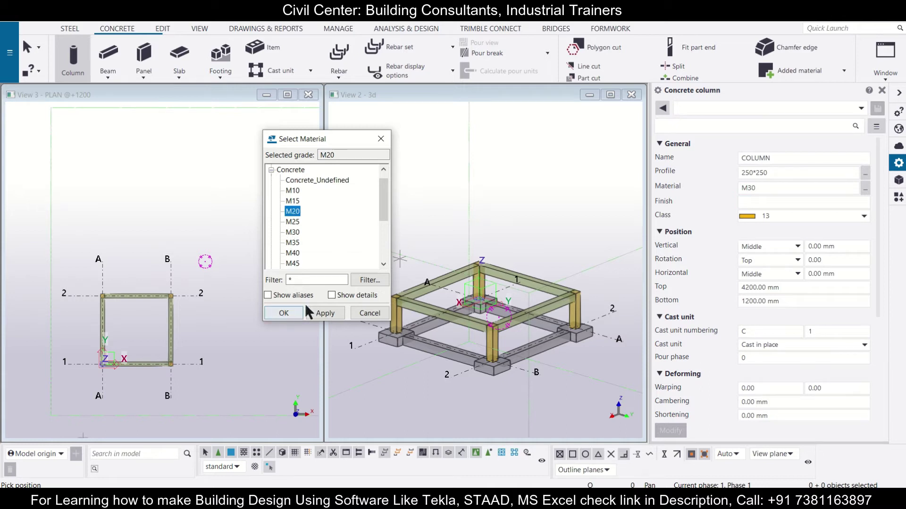
{"action": "left_click", "coordinate": [317, 313]}
{"action": "left_click", "coordinate": [284, 314]}
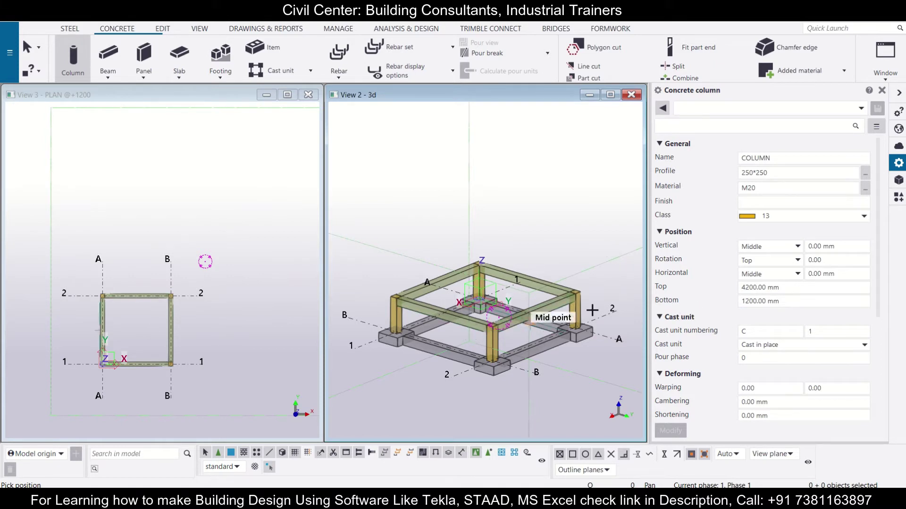
{"action": "double_click", "coordinate": [743, 286]}
{"action": "type", "text": "4200"}
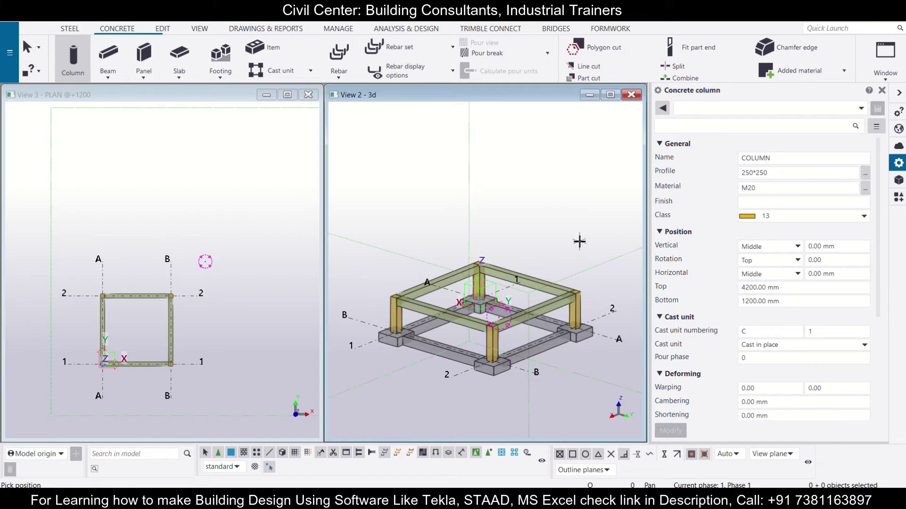
Step: End the Column command and check the grid's Z levels 0, 1200, 4200 (+0, +1200, +4200)
{"action": "key", "text": "Escape"}
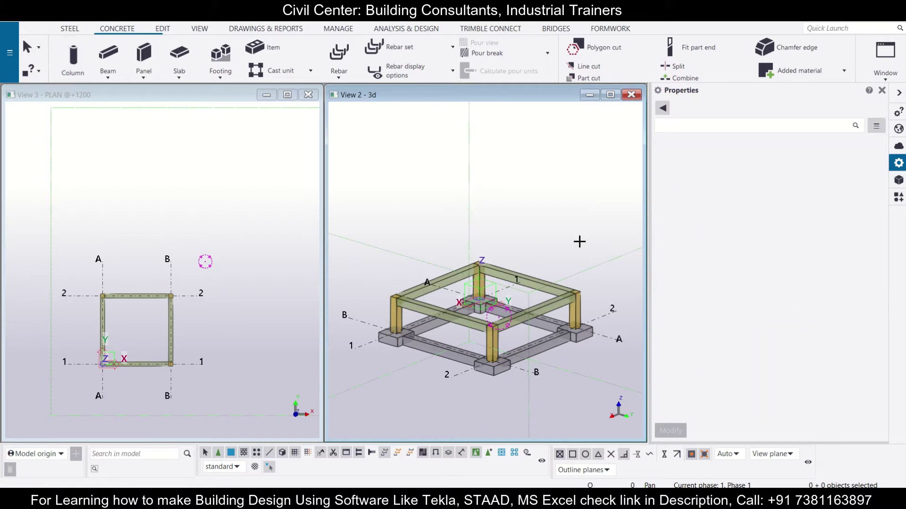
{"action": "left_click", "coordinate": [464, 372]}
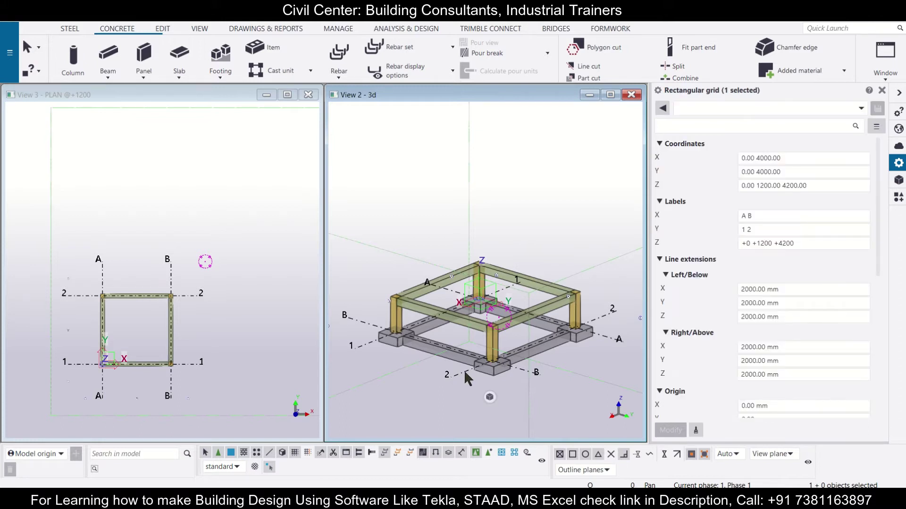
{"action": "left_click", "coordinate": [767, 246]}
Step: Set the column bottom to 1200 mm and place a 250*250 M20 column at grid A-2
{"action": "left_click", "coordinate": [73, 59]}
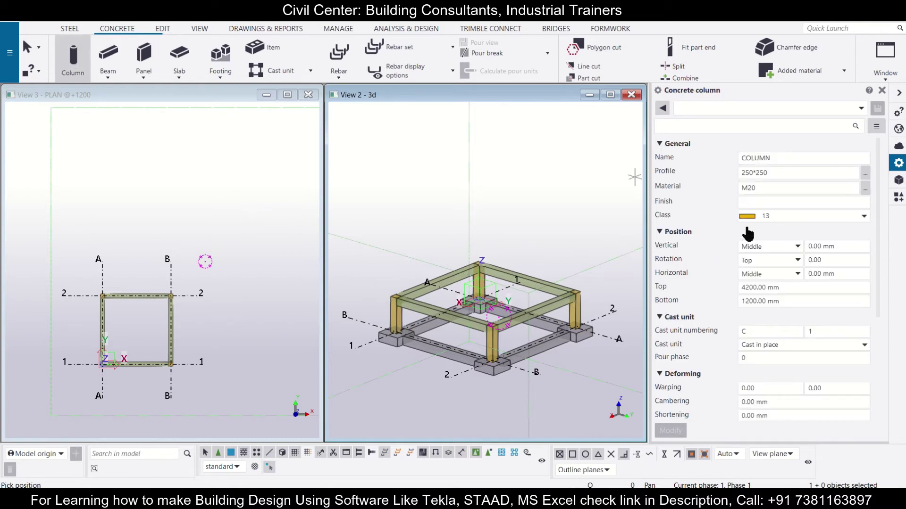
{"action": "left_click", "coordinate": [757, 301]}
{"action": "type", "text": "1200"}
{"action": "key", "text": "Return"}
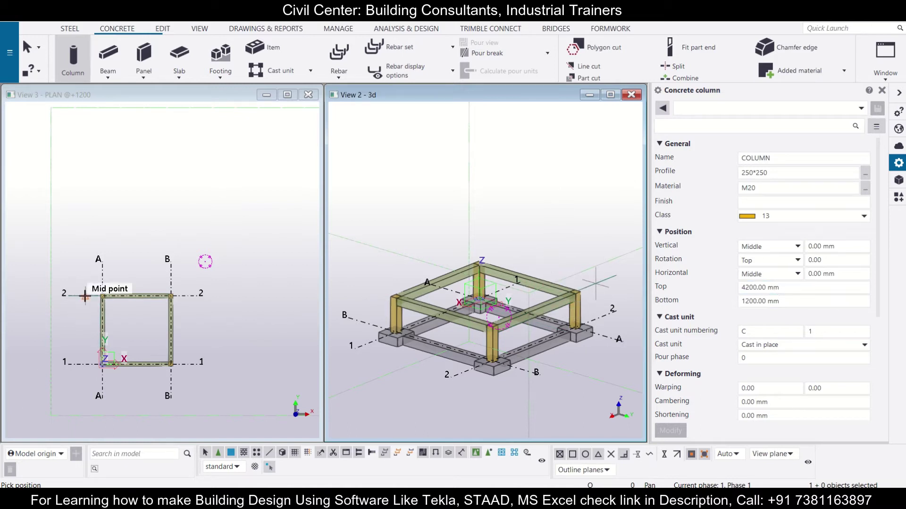
{"action": "scroll", "coordinate": [92, 303], "scroll_direction": "up", "scroll_amount": 1}
{"action": "scroll", "coordinate": [92, 303], "scroll_direction": "up", "scroll_amount": 5}
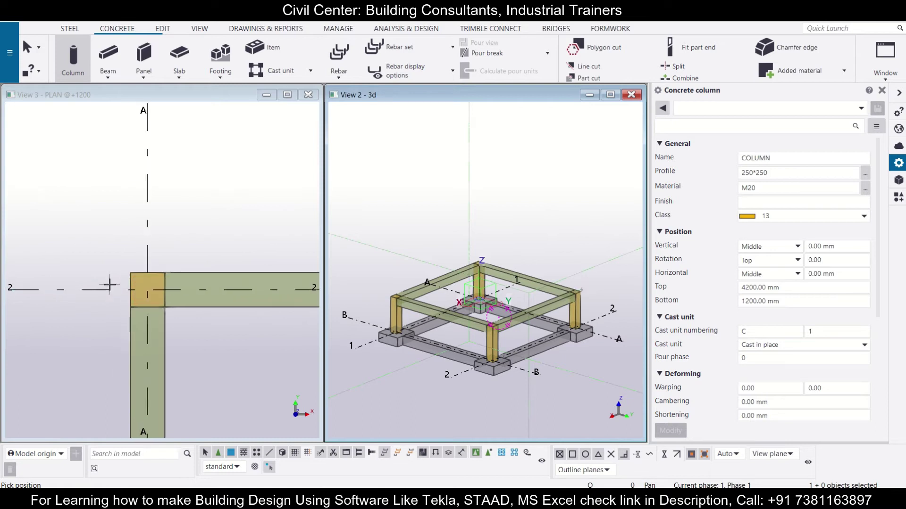
{"action": "left_click", "coordinate": [152, 291]}
{"action": "scroll", "coordinate": [132, 291], "scroll_direction": "down", "scroll_amount": 2}
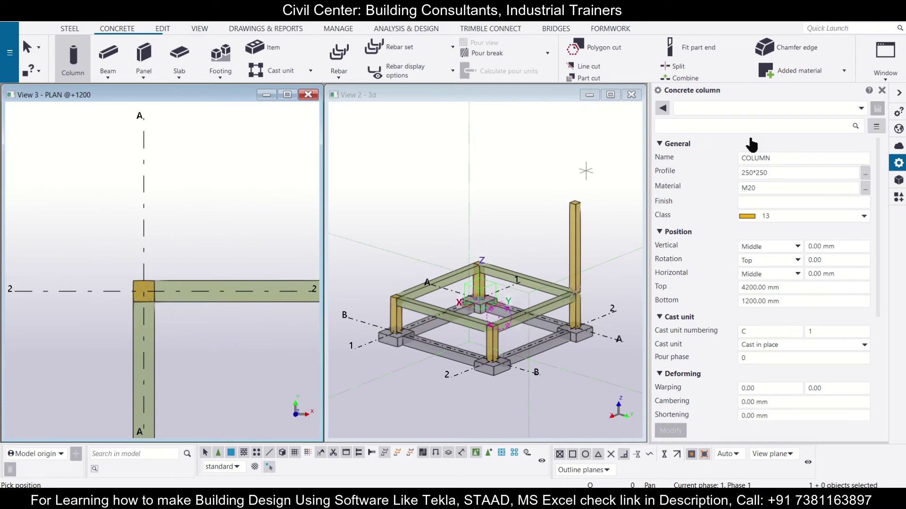
{"action": "left_click", "coordinate": [893, 71]}
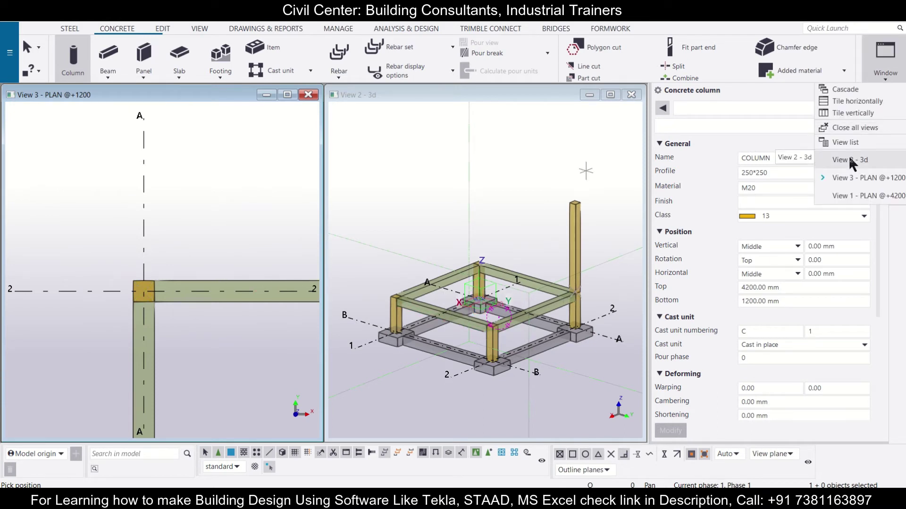
{"action": "left_click", "coordinate": [853, 144]}
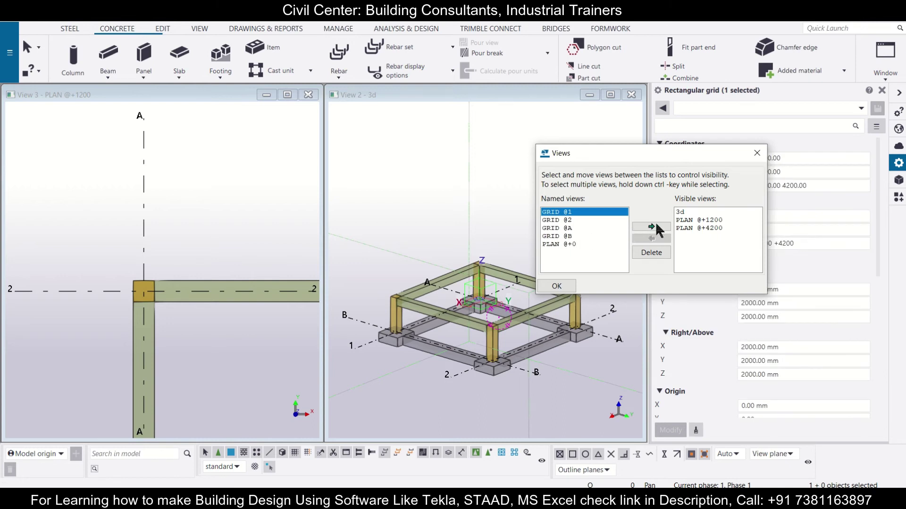
{"action": "left_click", "coordinate": [758, 155]}
{"action": "scroll", "coordinate": [191, 325], "scroll_direction": "down", "scroll_amount": 4}
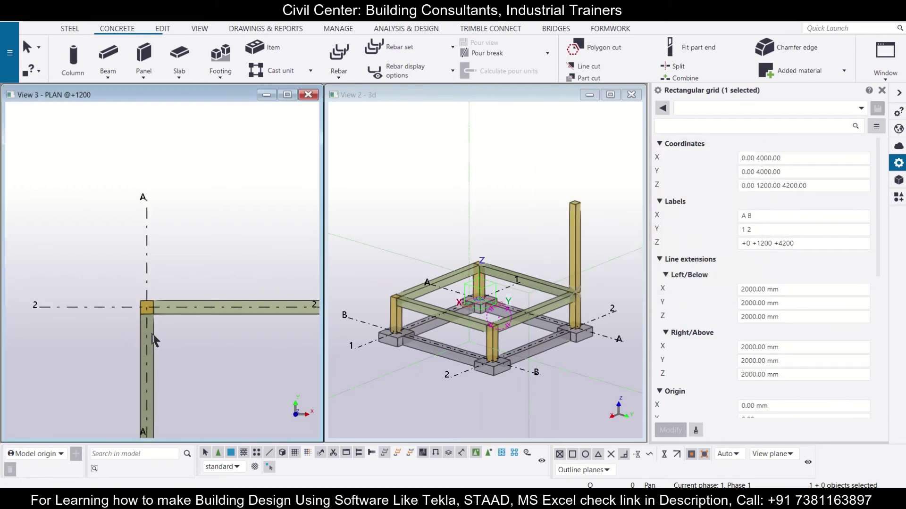
Step: Place three more M20 columns at grid intersections B-2, A-1 and B-1
{"action": "scroll", "coordinate": [291, 322], "scroll_direction": "up", "scroll_amount": 1}
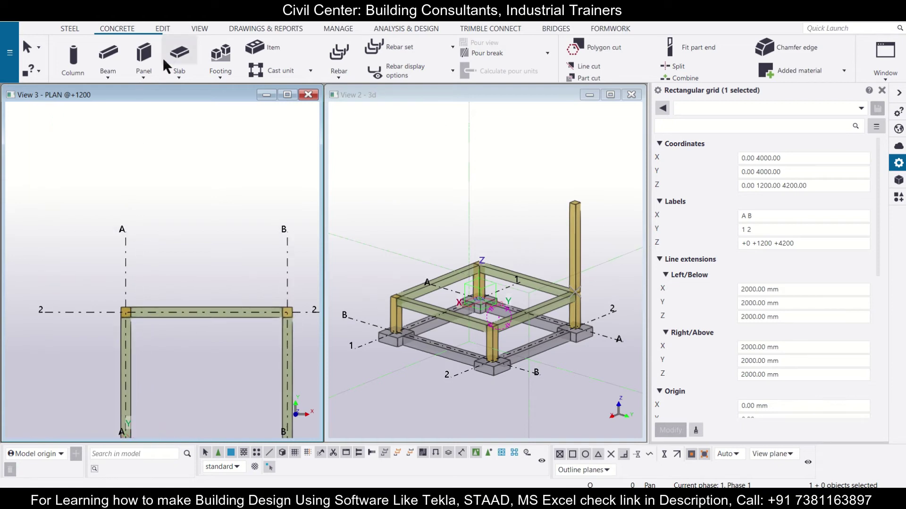
{"action": "left_click", "coordinate": [73, 57]}
{"action": "scroll", "coordinate": [288, 317], "scroll_direction": "up", "scroll_amount": 3}
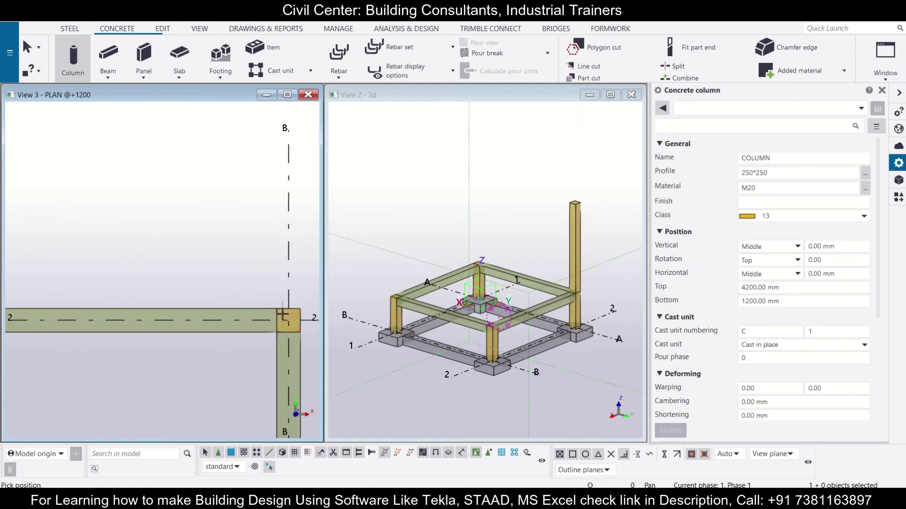
{"action": "left_click", "coordinate": [289, 322]}
{"action": "scroll", "coordinate": [288, 322], "scroll_direction": "down", "scroll_amount": 3}
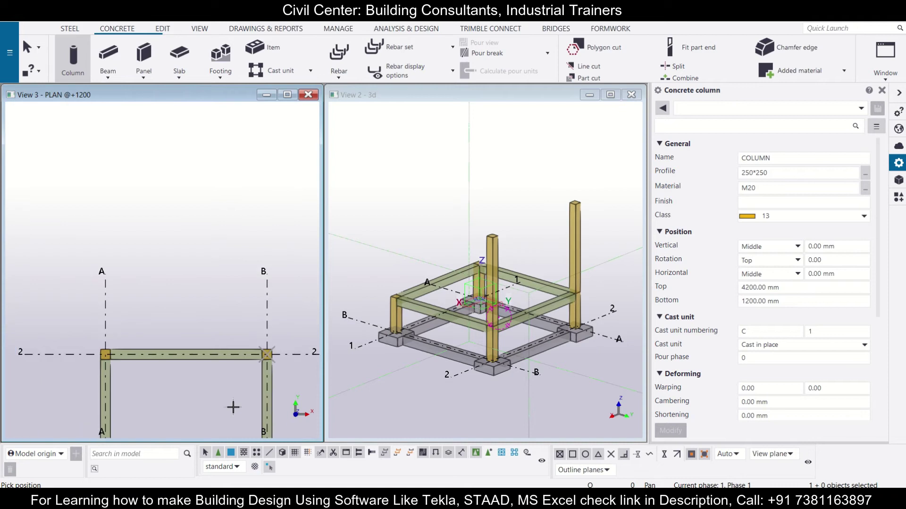
{"action": "middle_click_drag", "start_coordinate": [233, 408], "coordinate": [194, 246]}
{"action": "left_click", "coordinate": [113, 283]}
{"action": "scroll", "coordinate": [293, 276], "scroll_direction": "up", "scroll_amount": 3}
{"action": "left_click", "coordinate": [243, 294]}
{"action": "scroll", "coordinate": [224, 320], "scroll_direction": "down", "scroll_amount": 3}
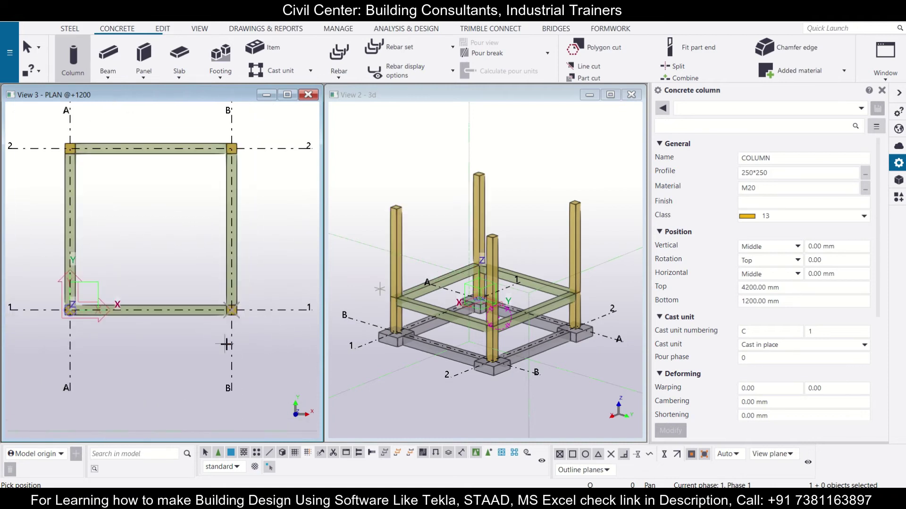
{"action": "middle_click_drag", "start_coordinate": [228, 356], "coordinate": [225, 378]}
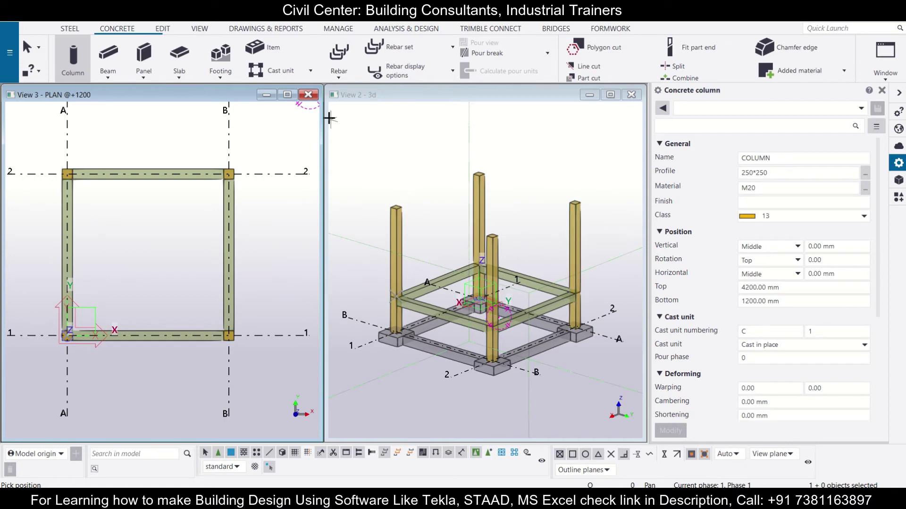
Step: Close the +1200 plan and show the GRID @2 elevation tiled vertically beside the 3D view
{"action": "left_click", "coordinate": [309, 95]}
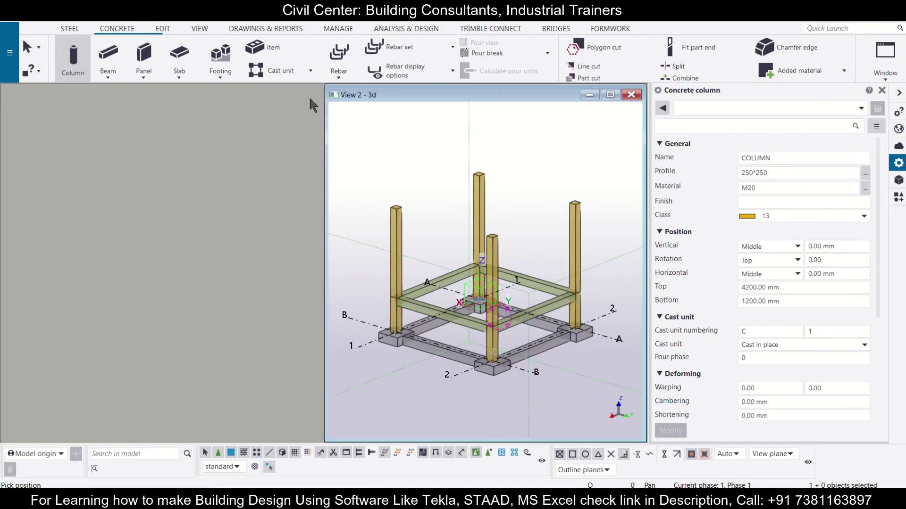
{"action": "left_click", "coordinate": [894, 74]}
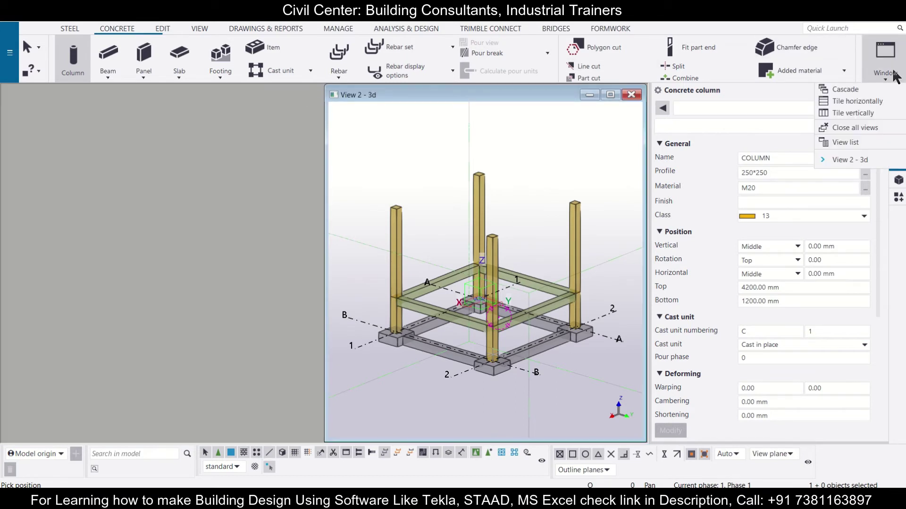
{"action": "left_click", "coordinate": [853, 141]}
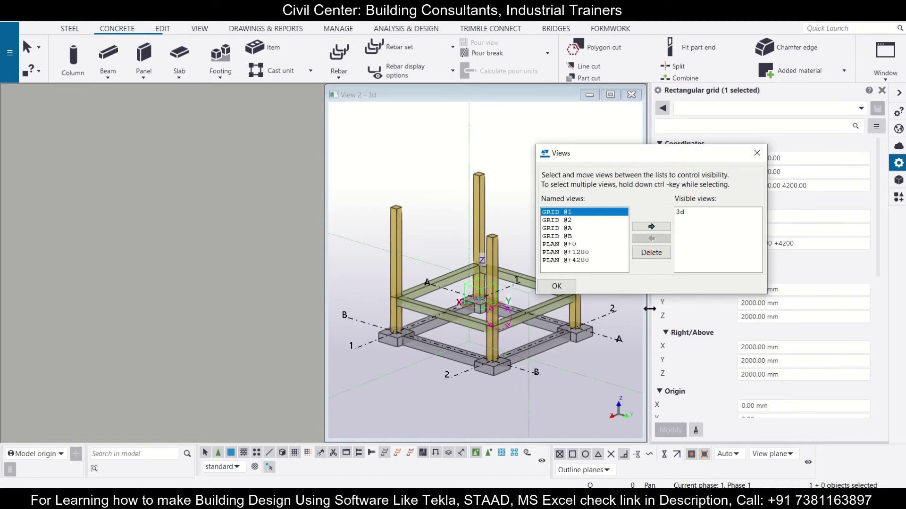
{"action": "left_click", "coordinate": [567, 221]}
{"action": "left_click", "coordinate": [651, 228]}
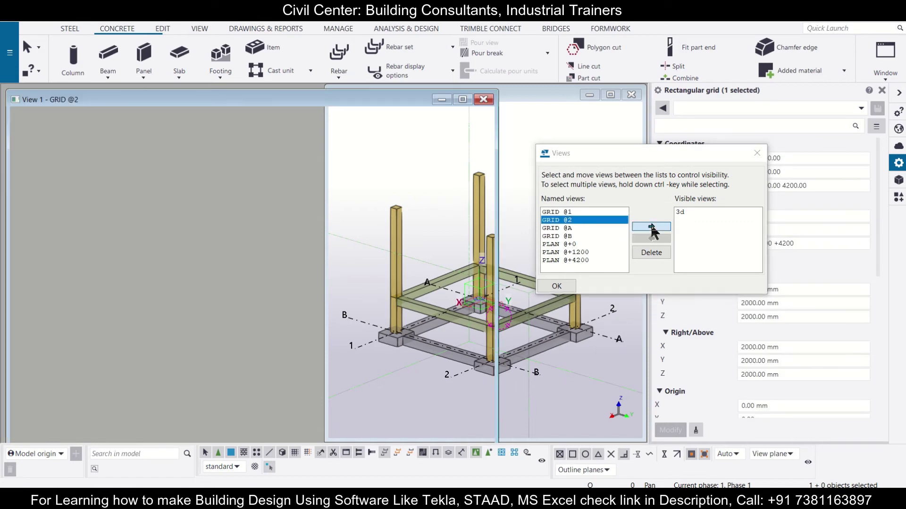
{"action": "left_click", "coordinate": [557, 286]}
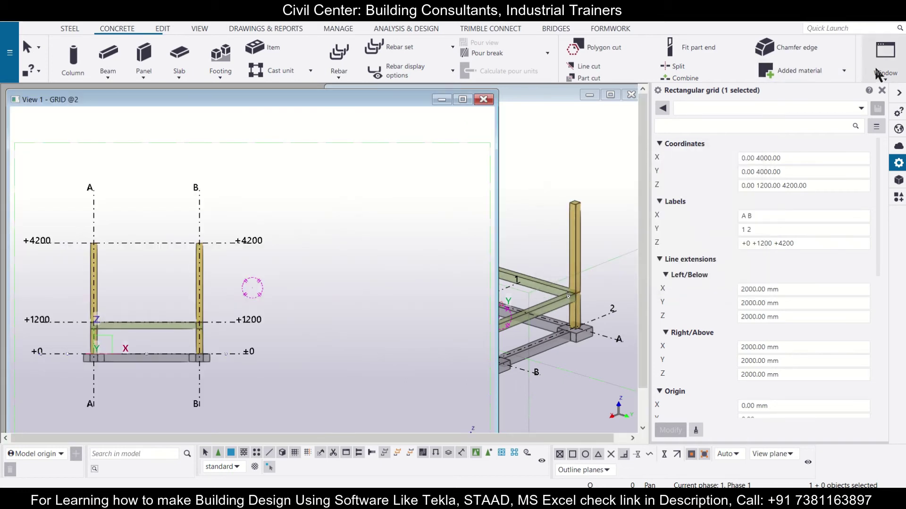
{"action": "left_click", "coordinate": [878, 78]}
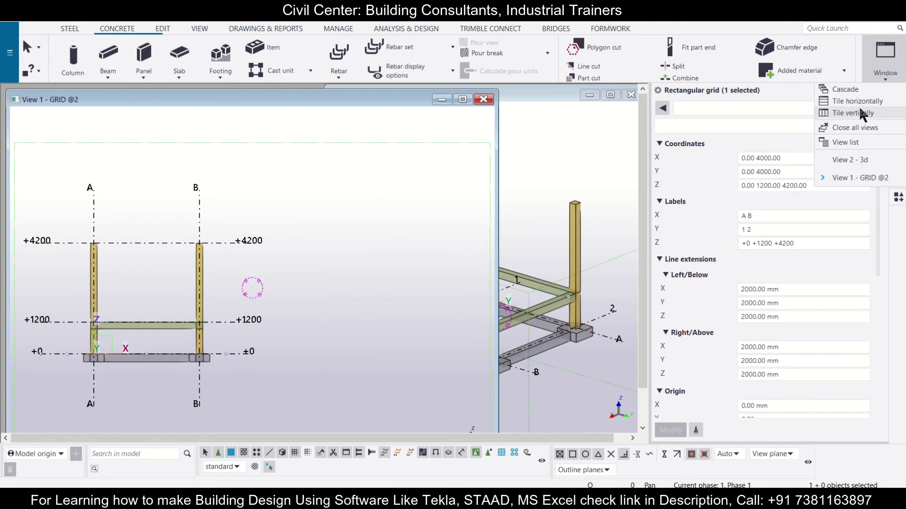
{"action": "left_click", "coordinate": [861, 113]}
Step: Area-select the +1200 beams in View 1 and Ctrl-add the grid A beam in 3D
{"action": "scroll", "coordinate": [118, 315], "scroll_direction": "up", "scroll_amount": 5}
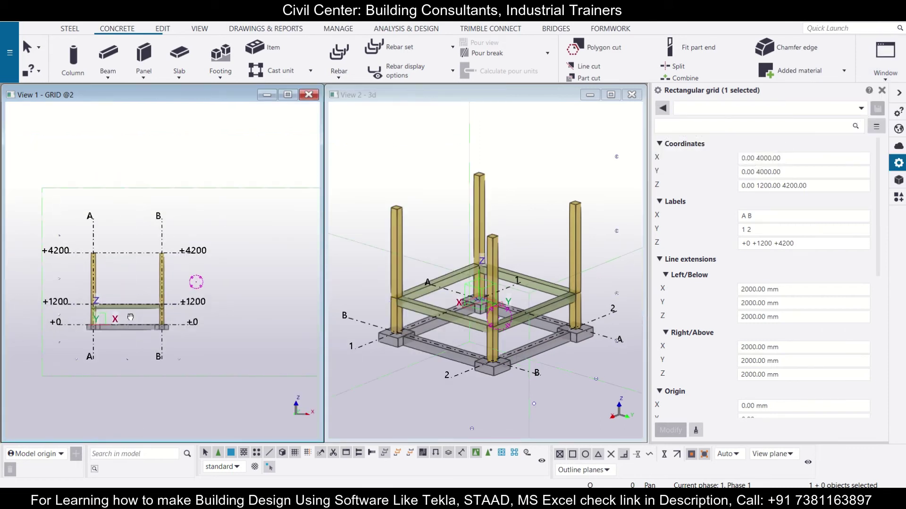
{"action": "left_click_drag", "start_coordinate": [65, 282], "coordinate": [296, 328]}
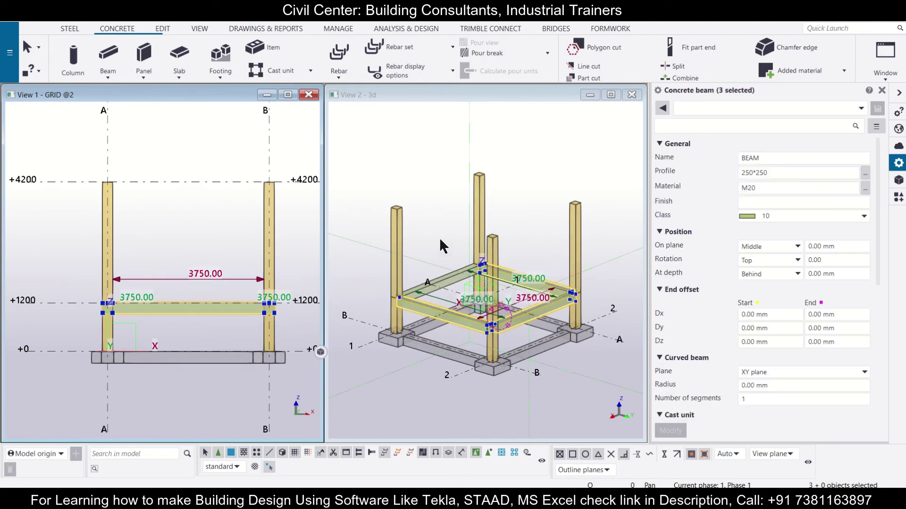
{"action": "left_click", "coordinate": [425, 285], "text": "shift"}
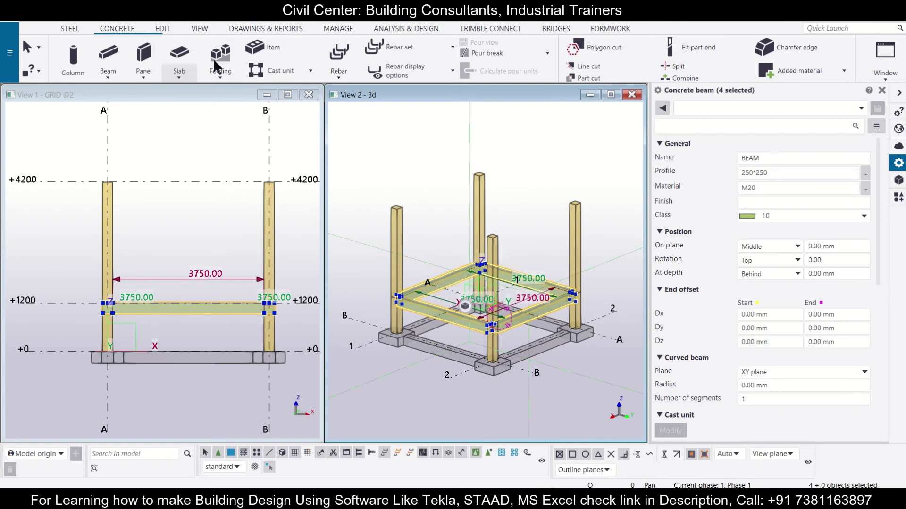
Step: Start copying the four beams and pick the beam end at grid B as origin
{"action": "left_click", "coordinate": [163, 29]}
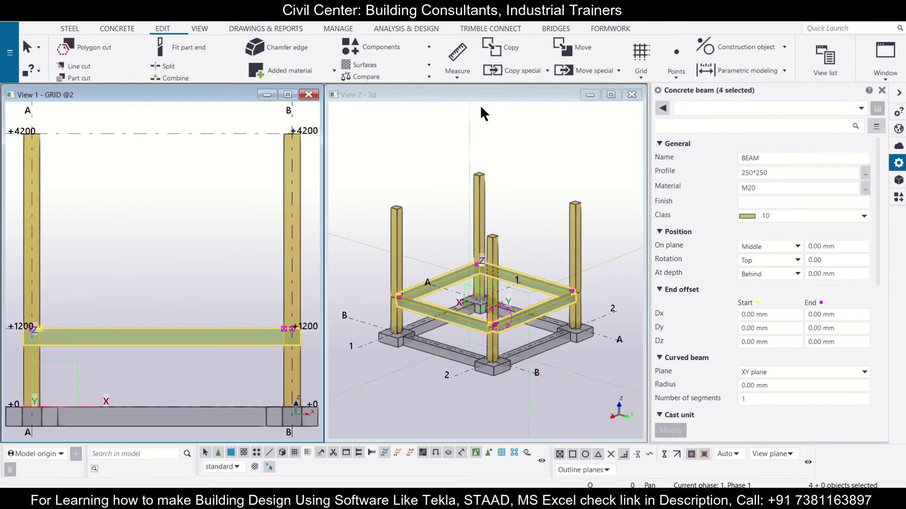
{"action": "left_click", "coordinate": [501, 48]}
{"action": "scroll", "coordinate": [295, 330], "scroll_direction": "up", "scroll_amount": 5}
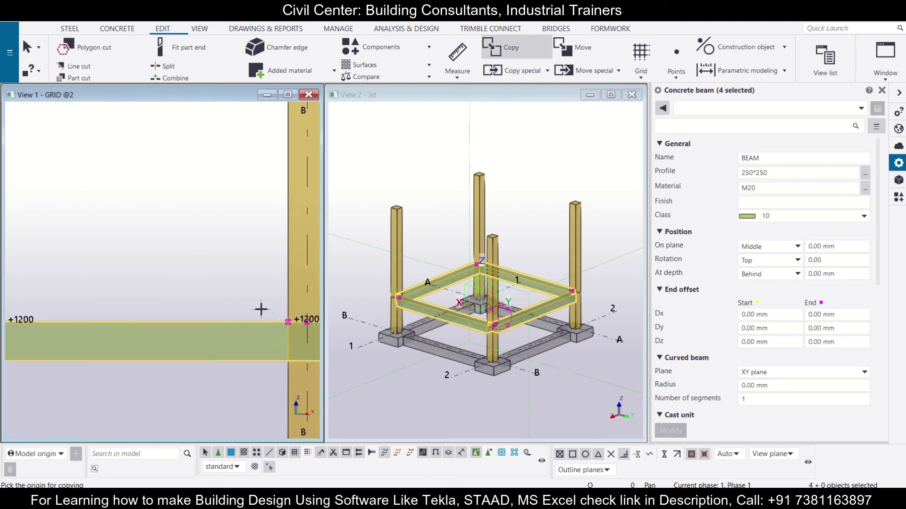
{"action": "middle_click_drag", "start_coordinate": [259, 307], "coordinate": [182, 299]}
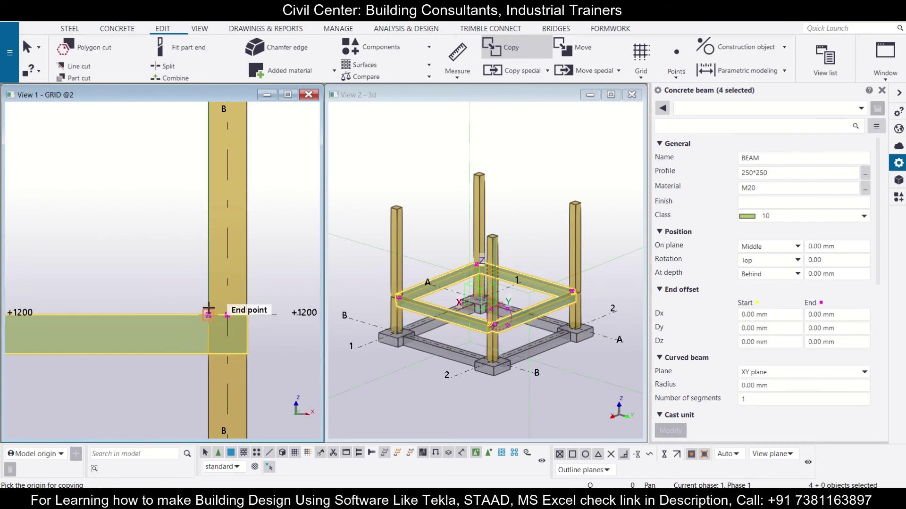
{"action": "scroll", "coordinate": [204, 304], "scroll_direction": "down", "scroll_amount": 1}
{"action": "middle_click_drag", "start_coordinate": [204, 304], "coordinate": [311, 307]}
{"action": "middle_click_drag", "start_coordinate": [73, 328], "coordinate": [168, 324]}
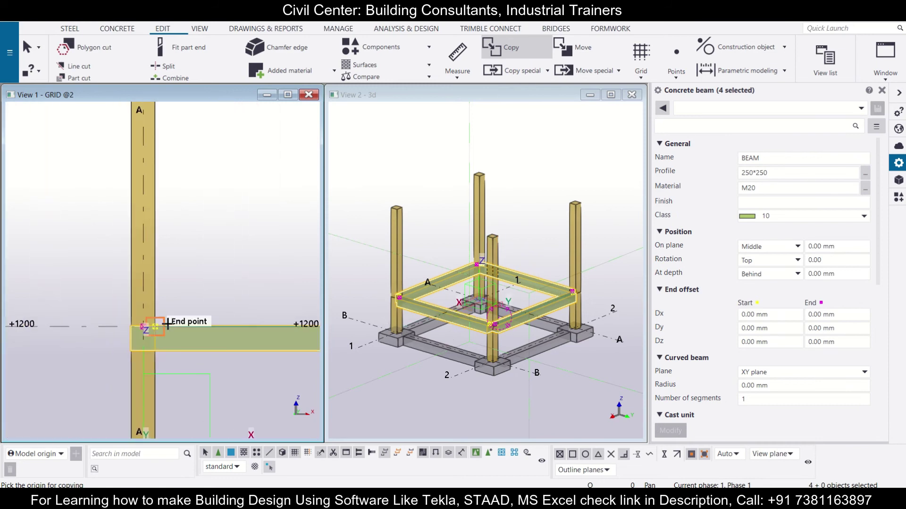
{"action": "scroll", "coordinate": [164, 325], "scroll_direction": "up", "scroll_amount": 1}
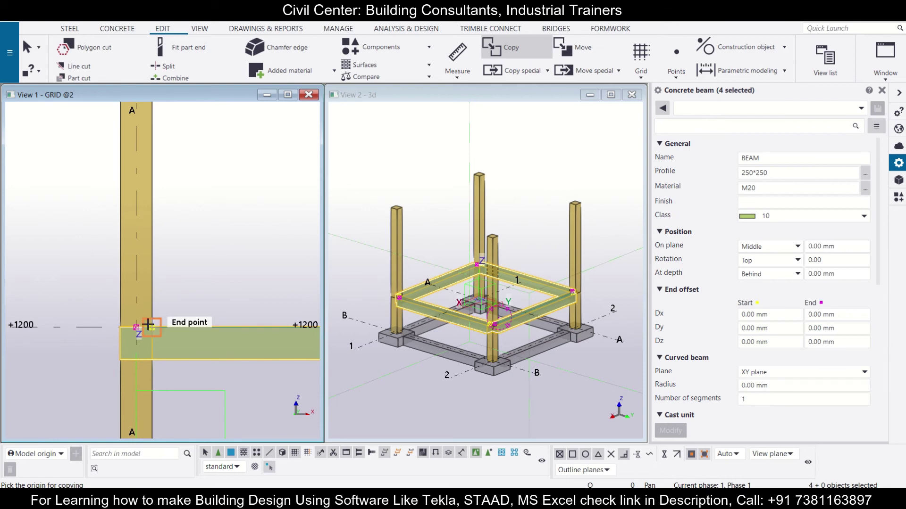
{"action": "scroll", "coordinate": [151, 327], "scroll_direction": "down", "scroll_amount": 1}
{"action": "middle_click_drag", "start_coordinate": [141, 324], "coordinate": [89, 273]}
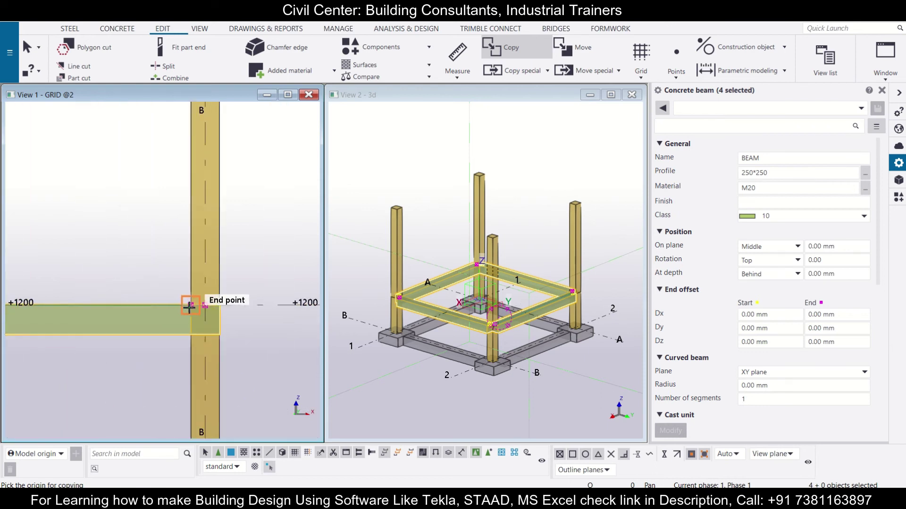
{"action": "scroll", "coordinate": [191, 304], "scroll_direction": "up", "scroll_amount": 1}
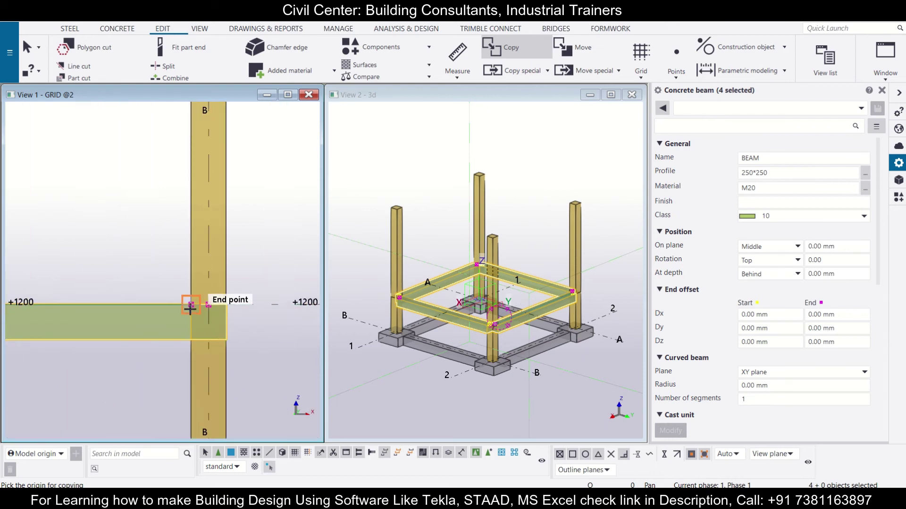
{"action": "left_click", "coordinate": [191, 305]}
Step: Snap the copy destination to the column top at +4200, 3000 mm up
{"action": "scroll", "coordinate": [196, 264], "scroll_direction": "down", "scroll_amount": 1}
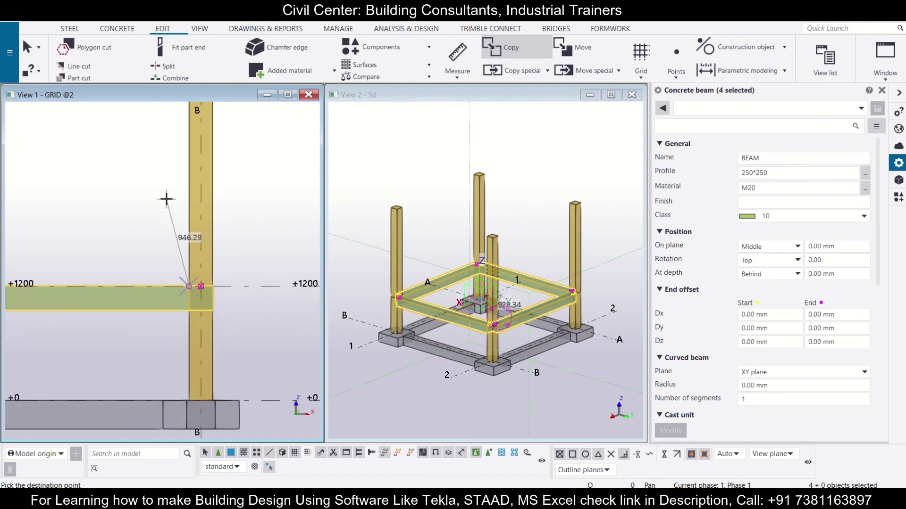
{"action": "middle_click_drag", "start_coordinate": [197, 264], "coordinate": [233, 221]}
{"action": "middle_click_drag", "start_coordinate": [234, 64], "coordinate": [231, 172]}
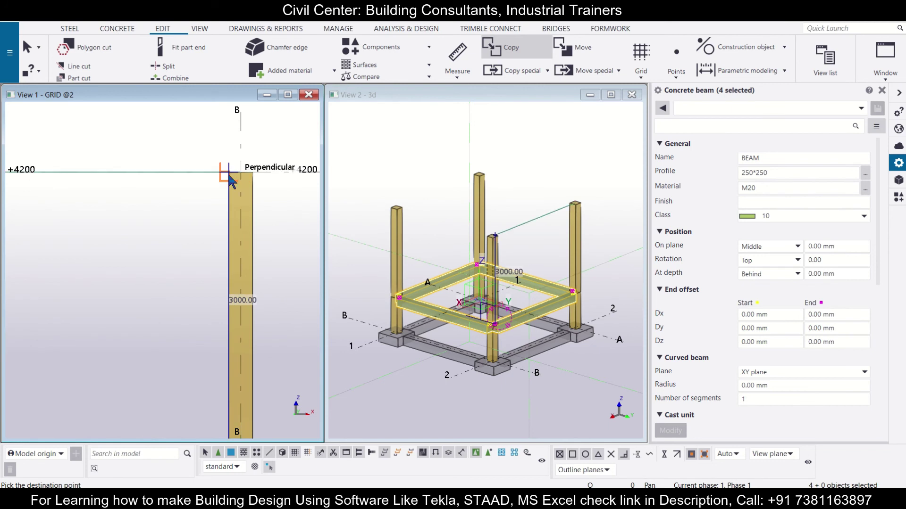
{"action": "left_click", "coordinate": [227, 174]}
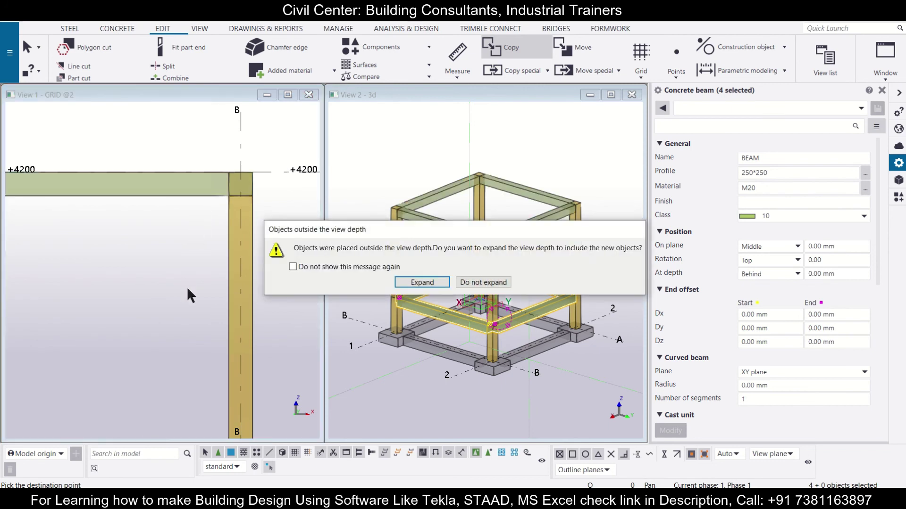
Step: Expand the elevation's view depth, end Copy, clear the selection and recentre the 3D view
{"action": "left_click", "coordinate": [423, 282]}
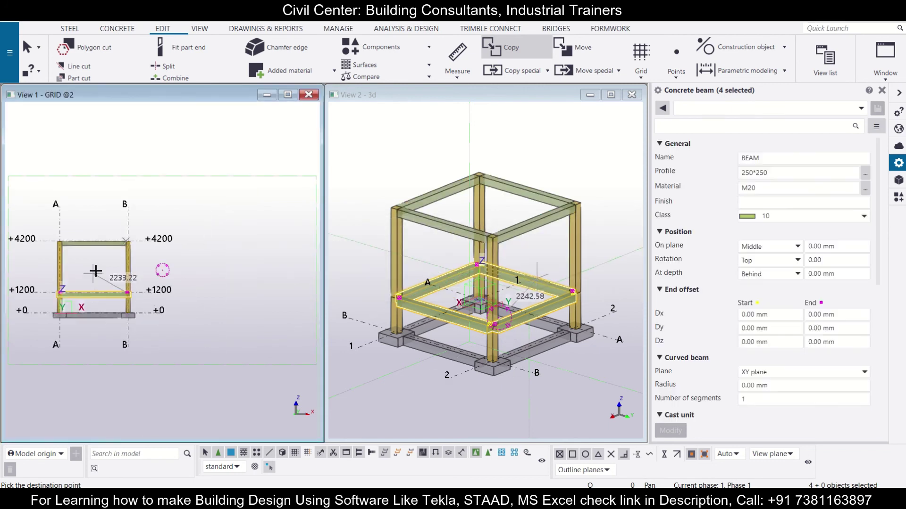
{"action": "key", "text": "Escape"}
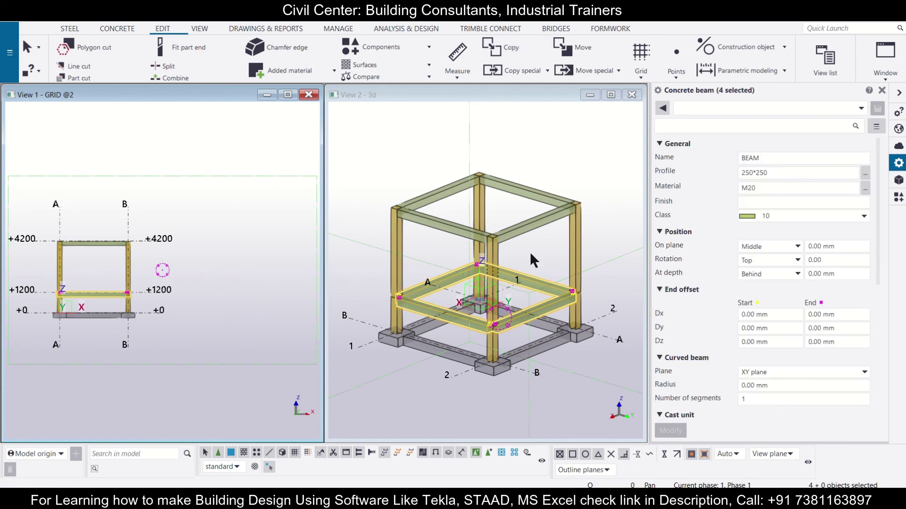
{"action": "left_click", "coordinate": [545, 254]}
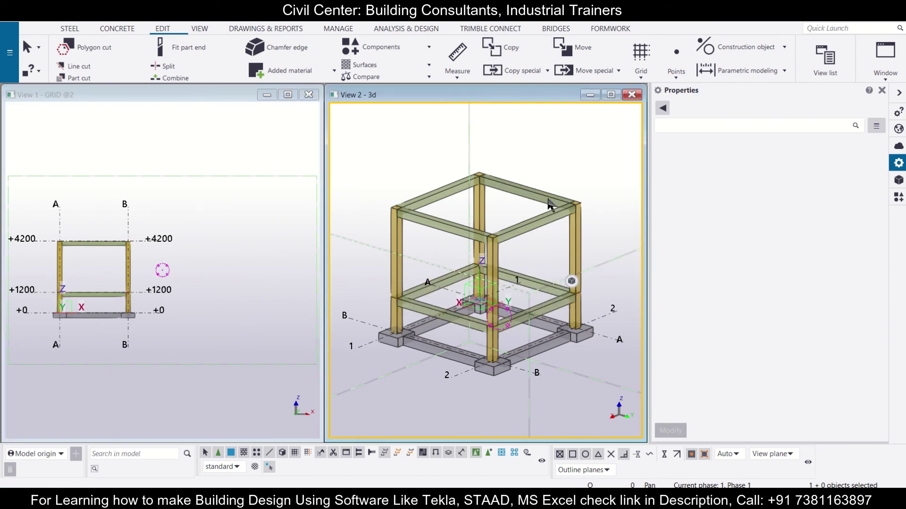
{"action": "scroll", "coordinate": [546, 202], "scroll_direction": "up", "scroll_amount": 2}
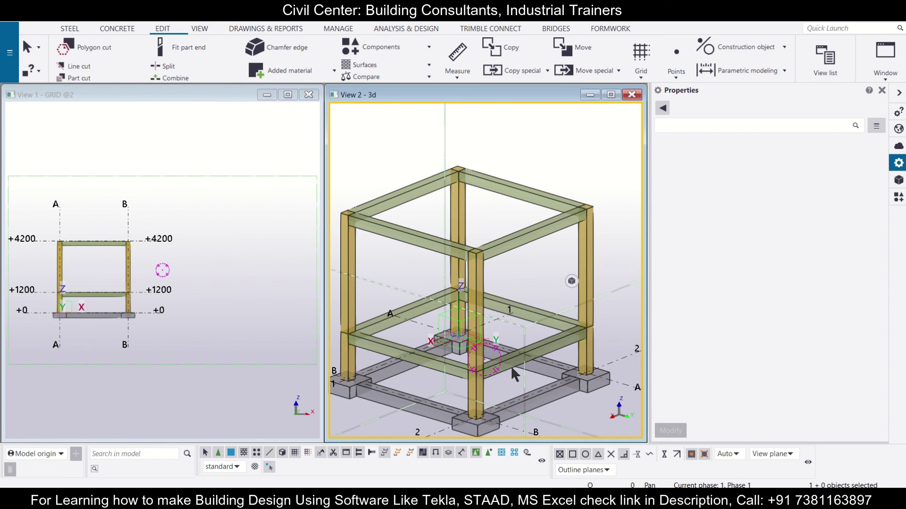
{"action": "scroll", "coordinate": [533, 250], "scroll_direction": "down", "scroll_amount": 2}
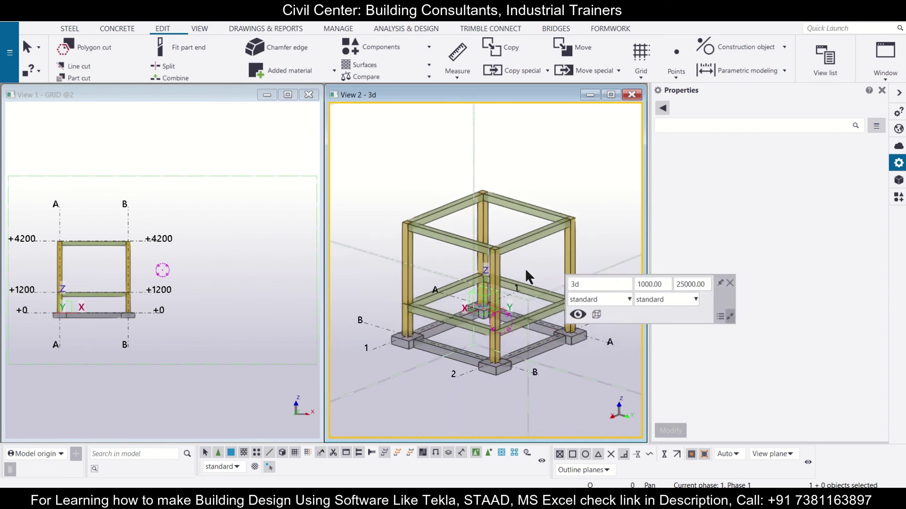
{"action": "middle_click_drag", "start_coordinate": [525, 277], "coordinate": [515, 252]}
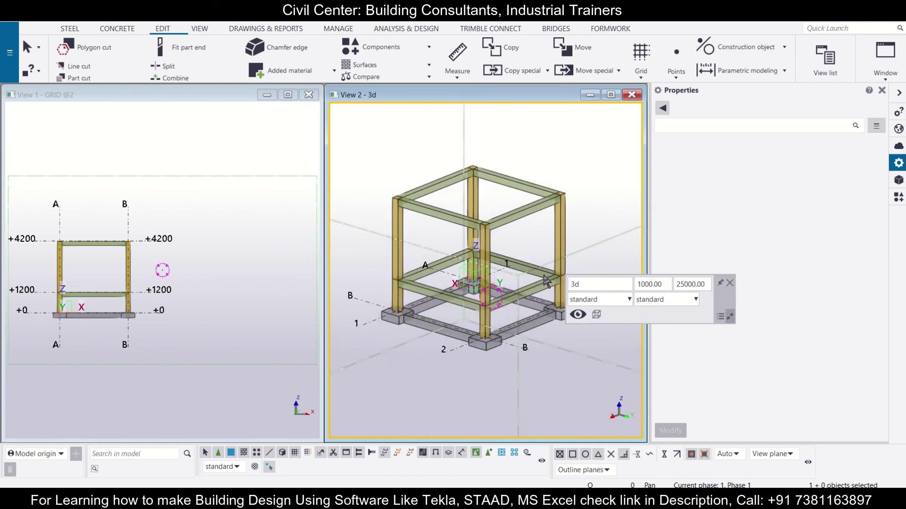